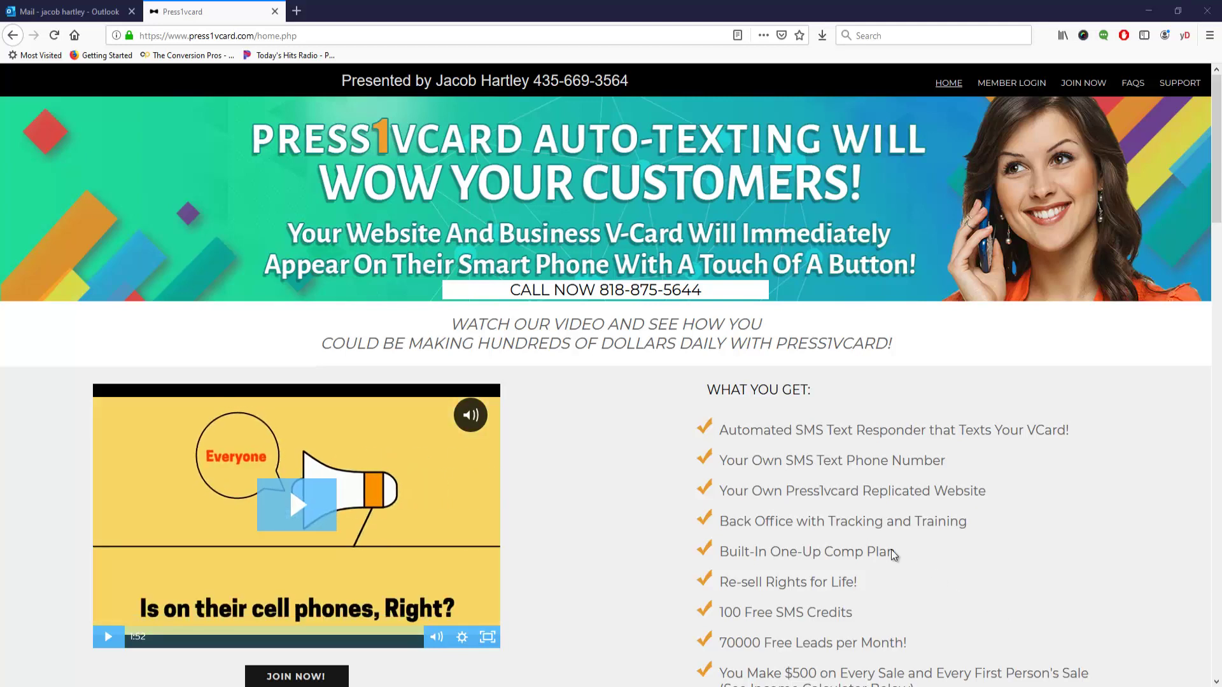
Step: Log in as a member with the 'I'm not a robot' reCAPTCHA verified
{"action": "left_click", "coordinate": [1005, 83]}
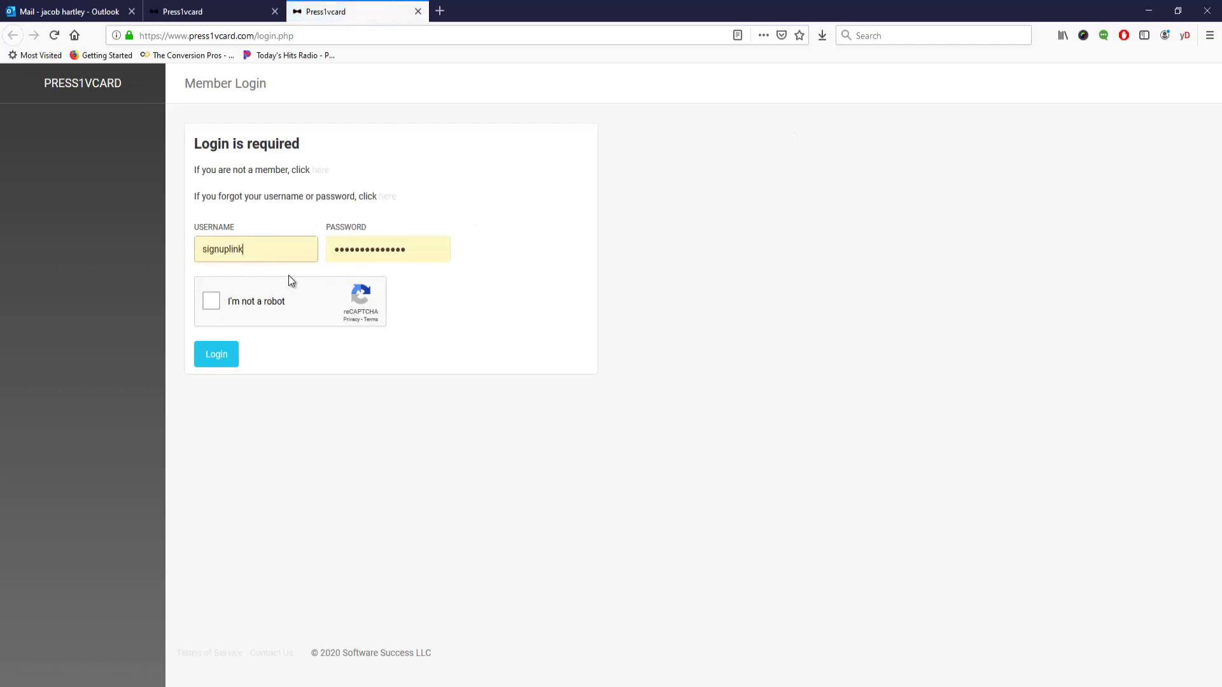
{"action": "left_click", "coordinate": [214, 304]}
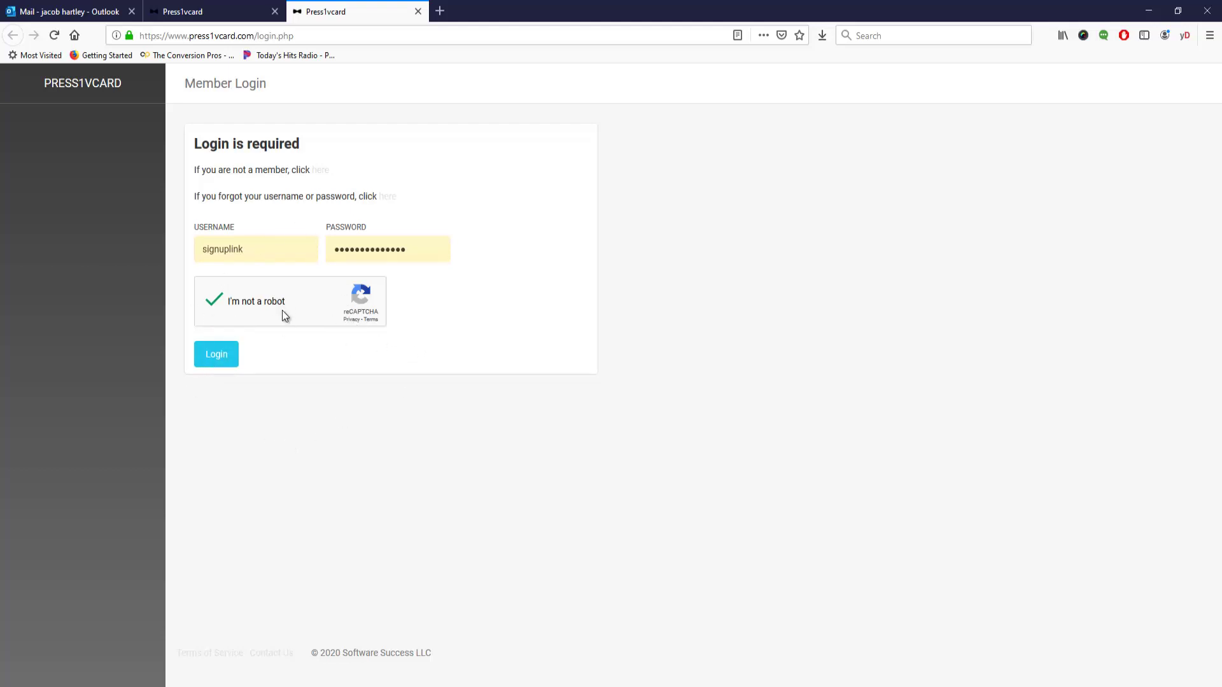
{"action": "left_click", "coordinate": [216, 357]}
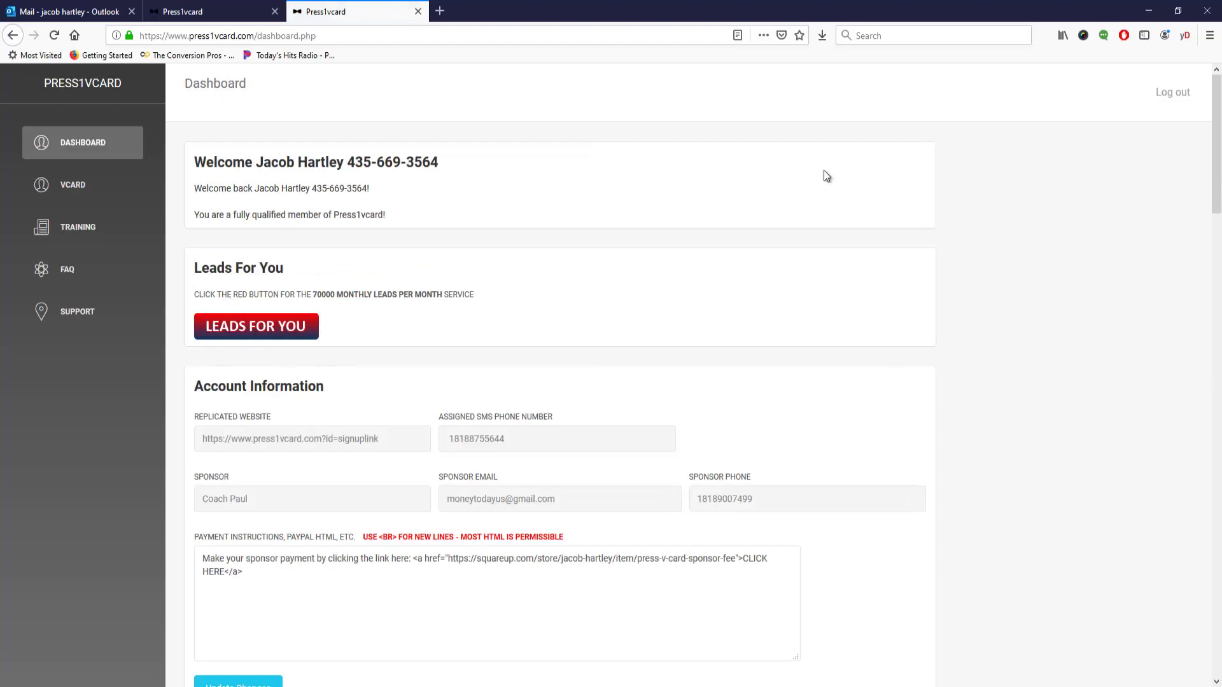
Step: On the 70000 Monthly Leads form, verify reCAPTCHA, tick the agreement, and focus the email address field
{"action": "left_click", "coordinate": [250, 336]}
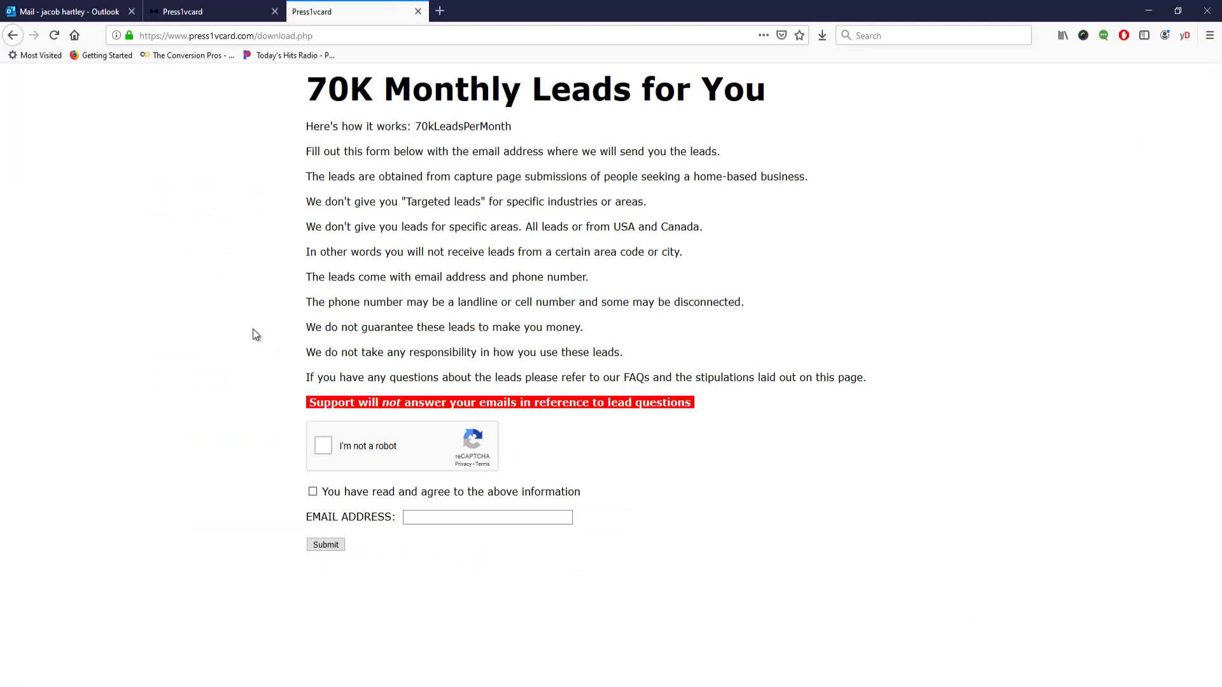
{"action": "left_click", "coordinate": [322, 447]}
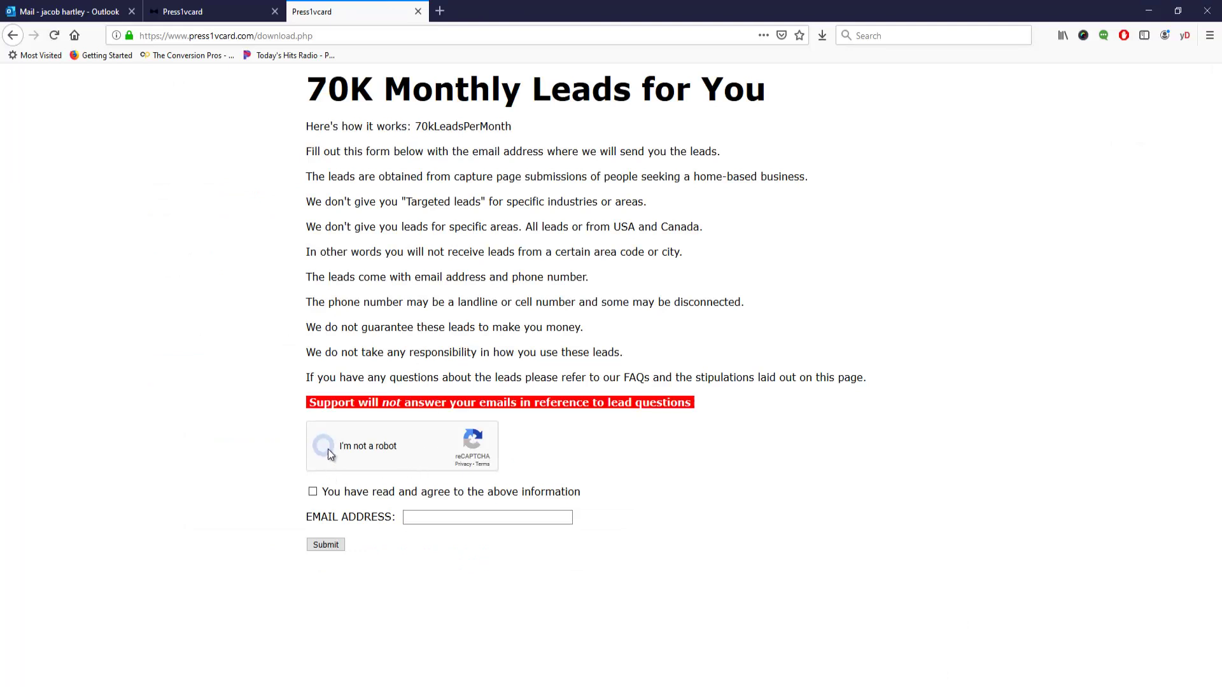
{"action": "left_click", "coordinate": [313, 492]}
{"action": "left_click", "coordinate": [437, 517]}
{"action": "left_click", "coordinate": [322, 549]}
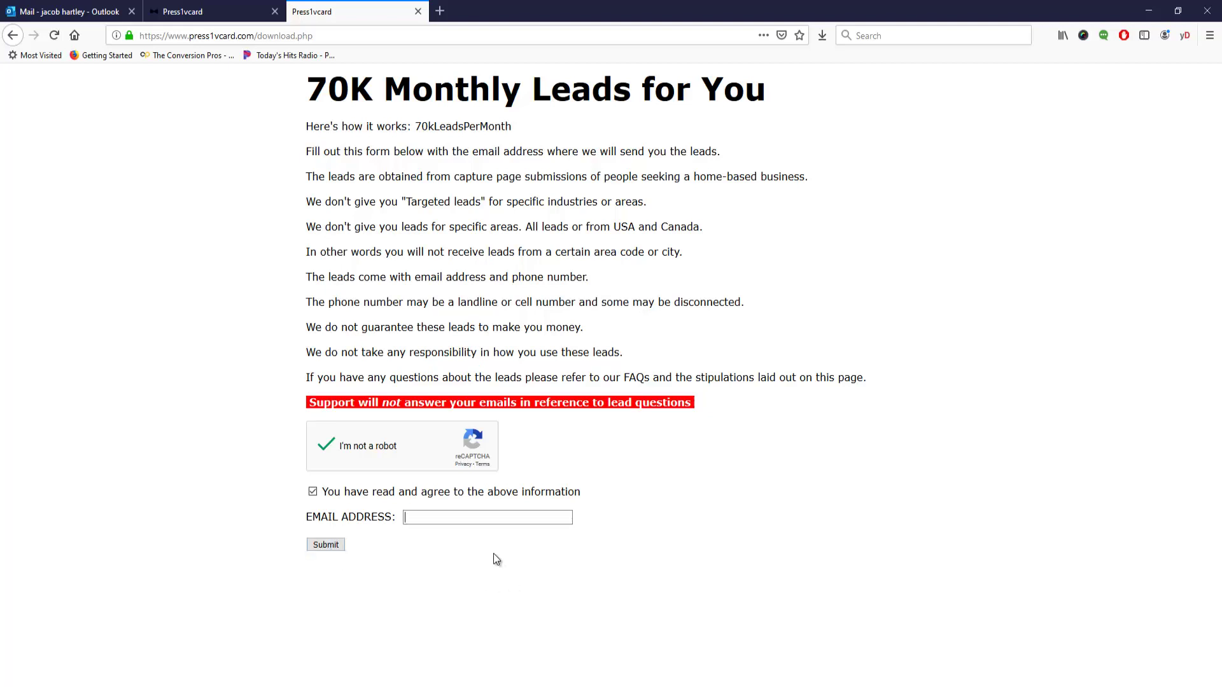